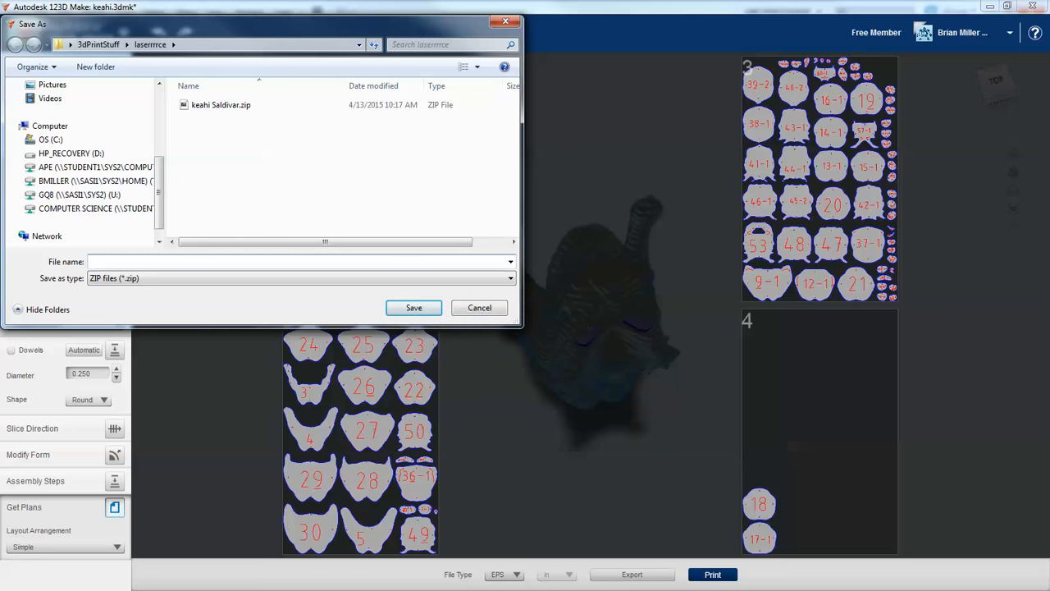
- Cancel saving the exported plans and open the stuff.zip archive from the 3dPrintStuff folder in Windows Explorer
{"action": "left_click", "coordinate": [493, 310]}
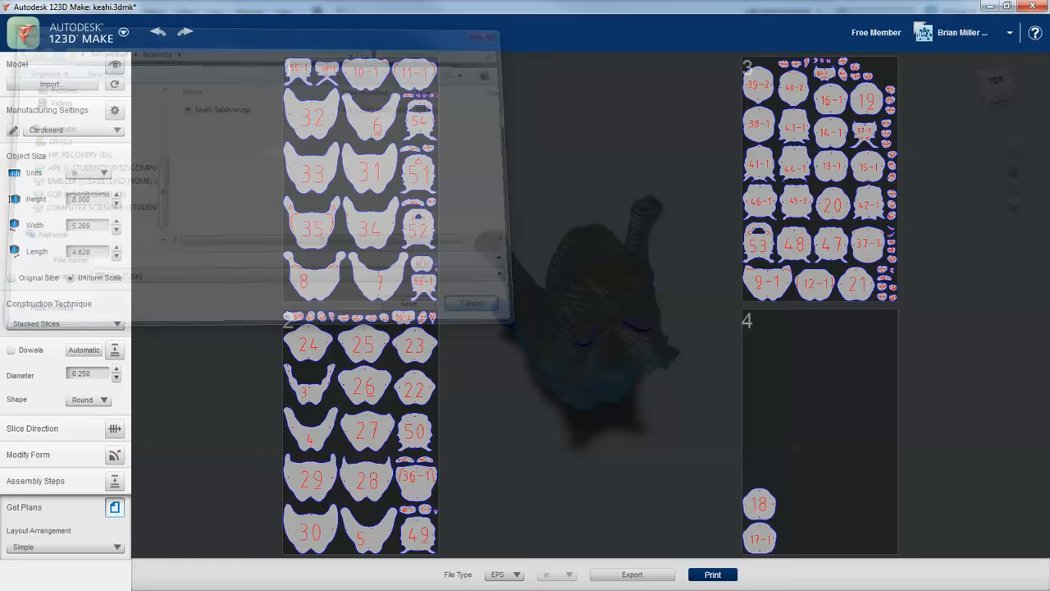
{"action": "key", "text": "alt+Tab"}
{"action": "left_click_drag", "start_coordinate": [484, 41], "coordinate": [462, 40]}
{"action": "double_click", "coordinate": [565, 417]}
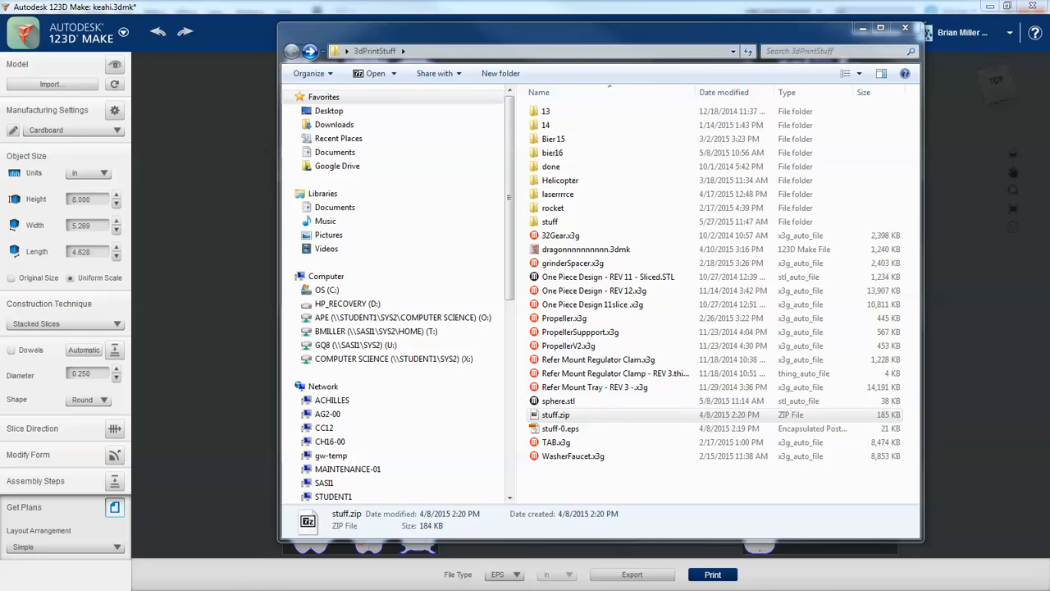
{"action": "left_click_drag", "start_coordinate": [984, 131], "coordinate": [614, 99]}
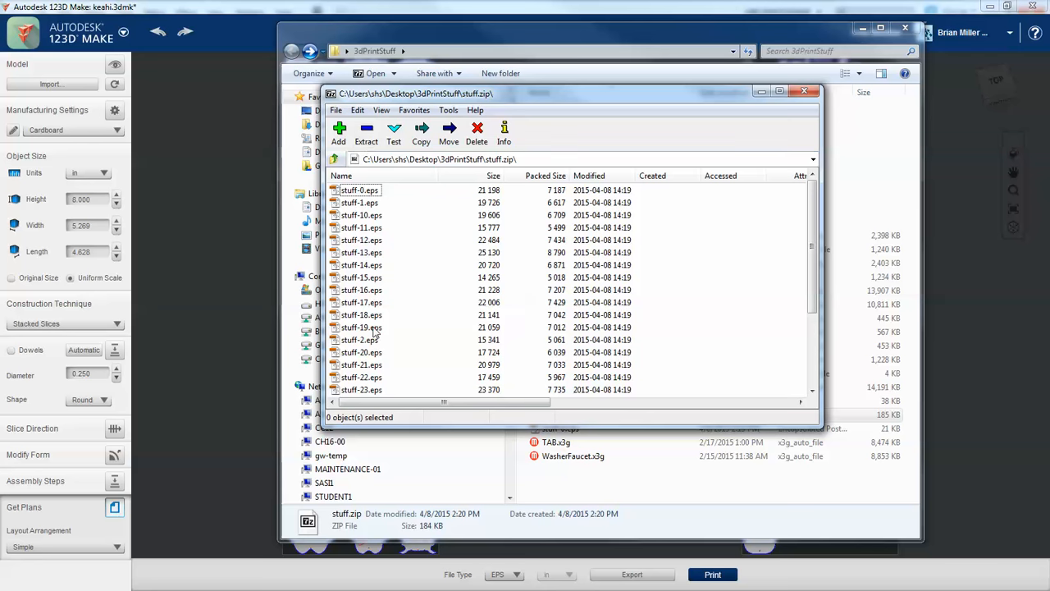
- Extract all files of the archive into a Sculpture subfolder of 3dPrintStuff and close the archive
{"action": "left_click", "coordinate": [366, 134]}
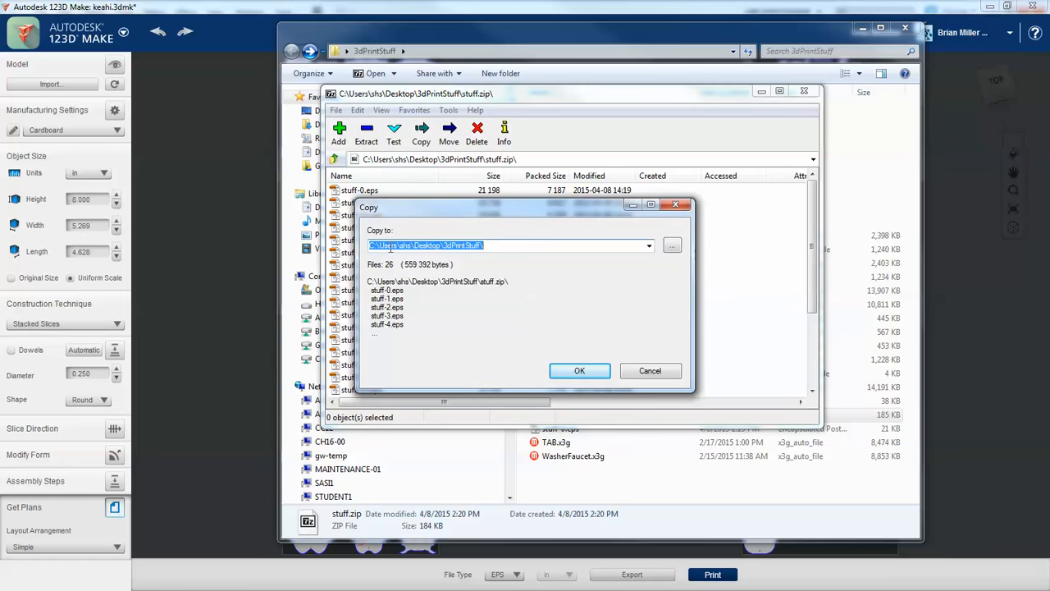
{"action": "left_click", "coordinate": [505, 248]}
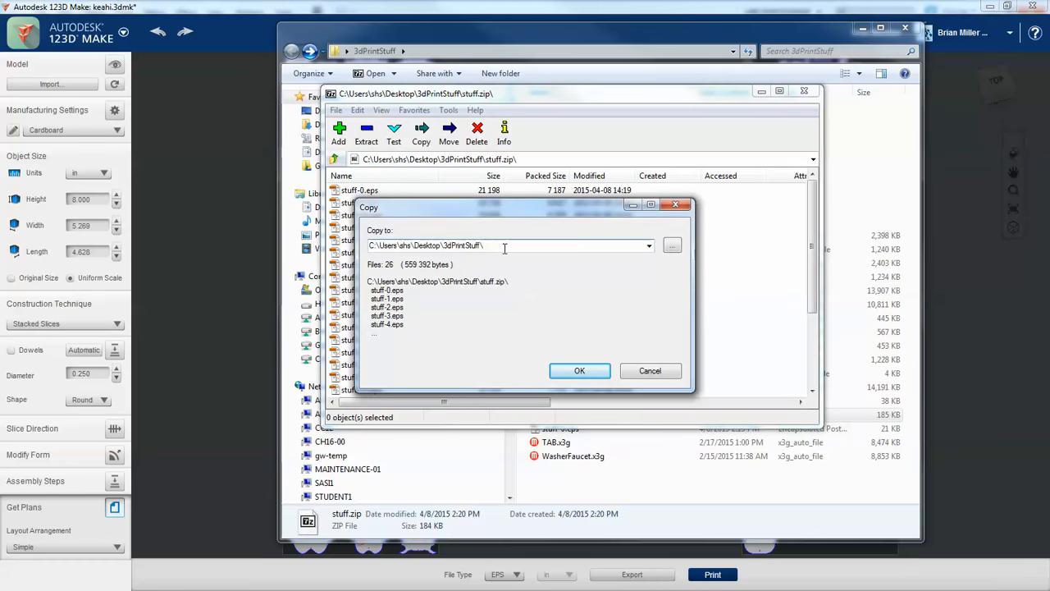
{"action": "type", "text": "Sculpture"}
{"action": "left_click", "coordinate": [580, 376]}
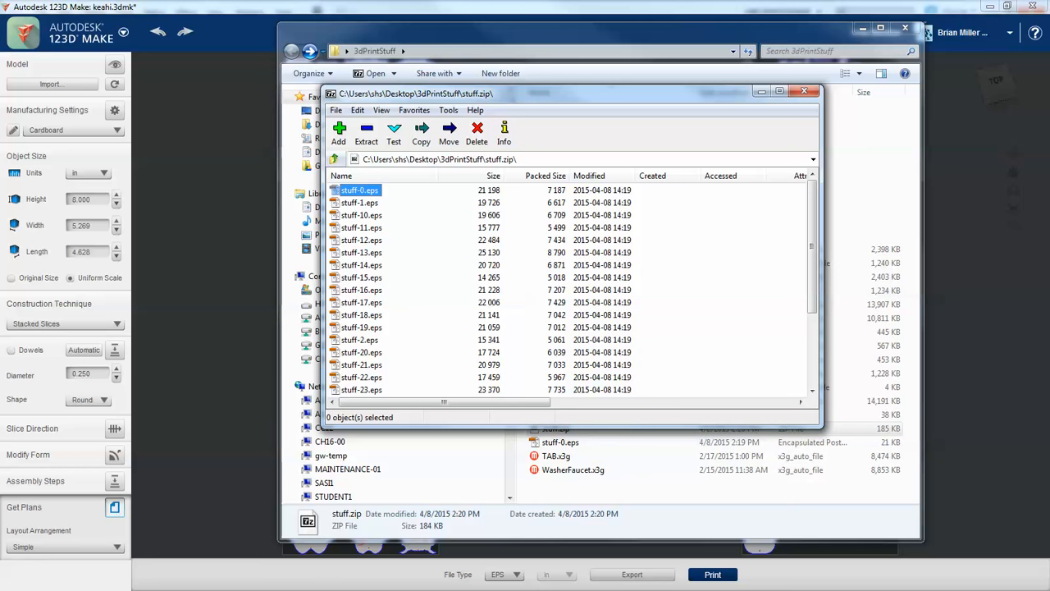
{"action": "key", "text": "alt+F4"}
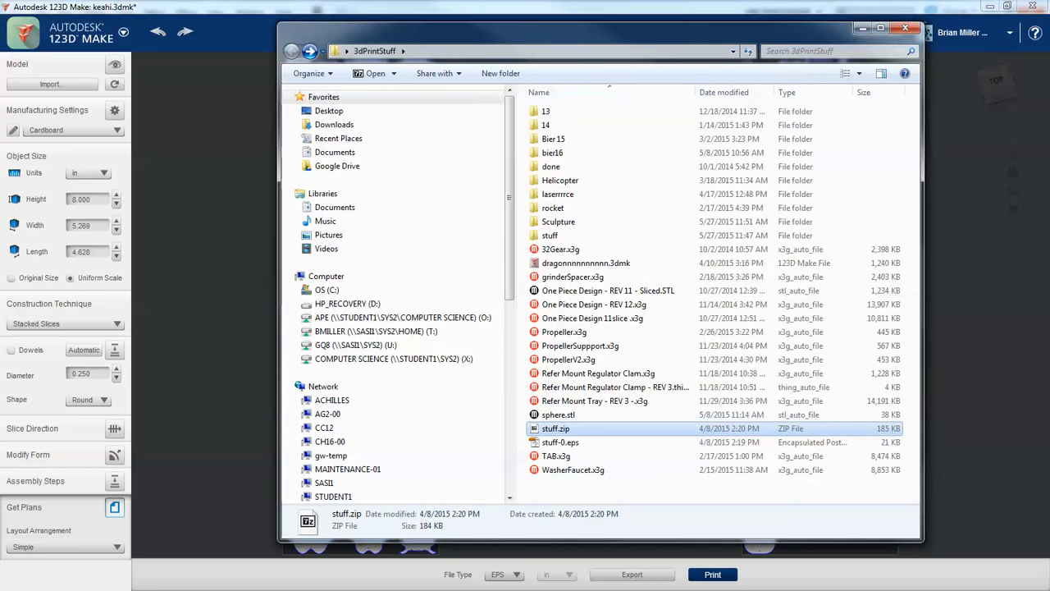
- Open stuff-0.eps from the extracted Sculpture folder in Adobe Illustrator
{"action": "double_click", "coordinate": [557, 222]}
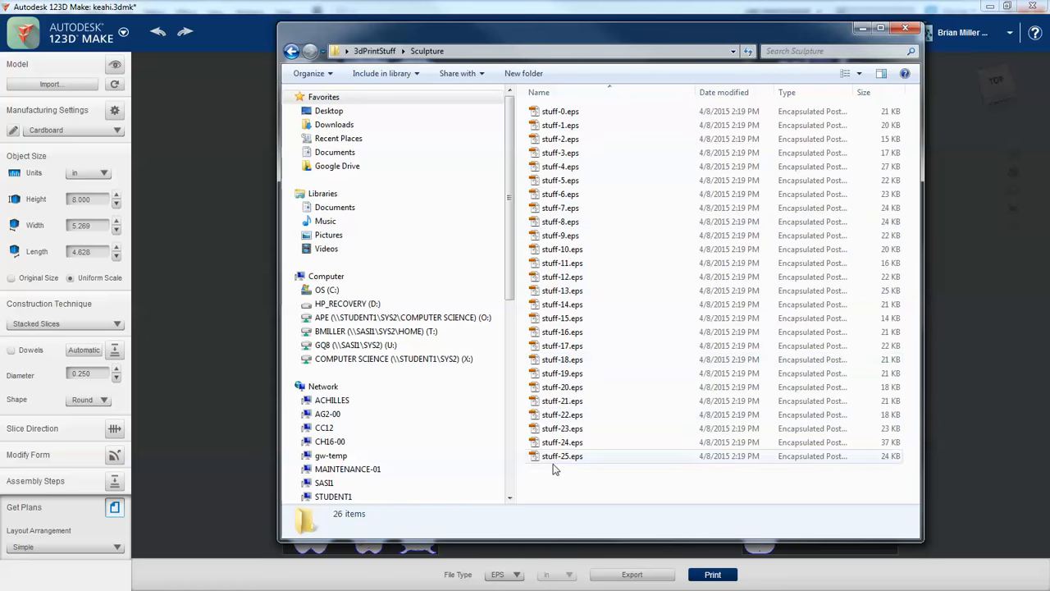
{"action": "left_click", "coordinate": [560, 112]}
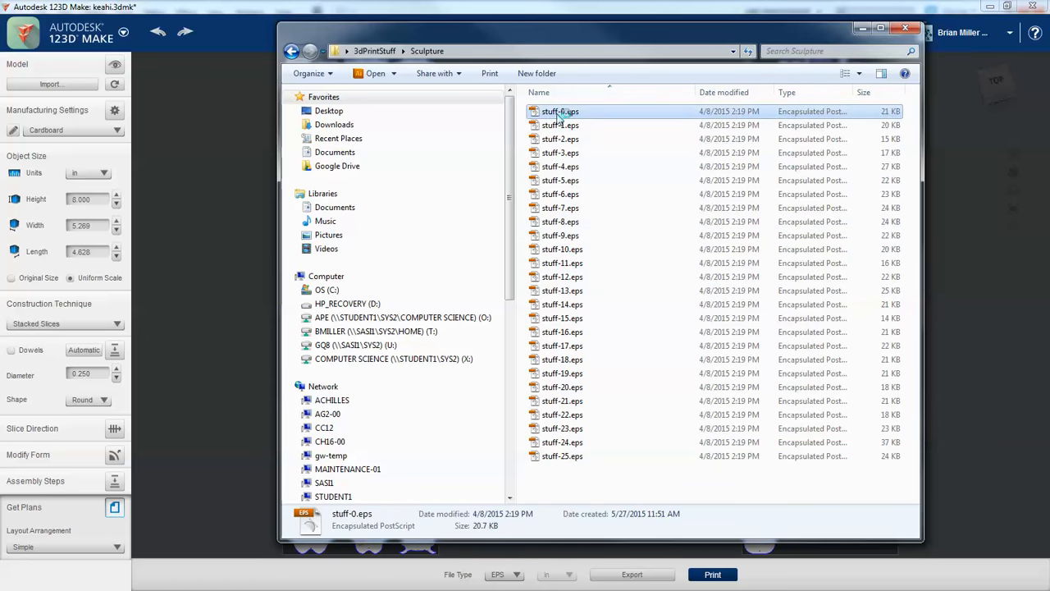
{"action": "left_click_drag", "start_coordinate": [493, 39], "coordinate": [1049, 41]}
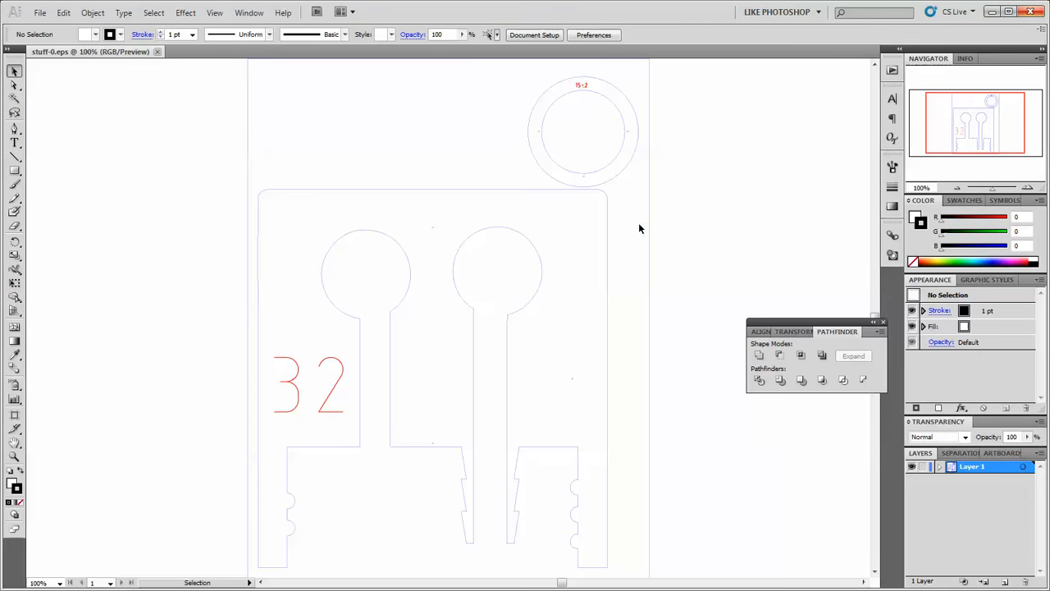
- Set the stroke weight of the whole grouped drawing to 0.001 pt
{"action": "scroll", "coordinate": [659, 265], "scroll_direction": "up", "scroll_amount": 3}
{"action": "scroll", "coordinate": [704, 268], "scroll_direction": "down", "scroll_amount": 2}
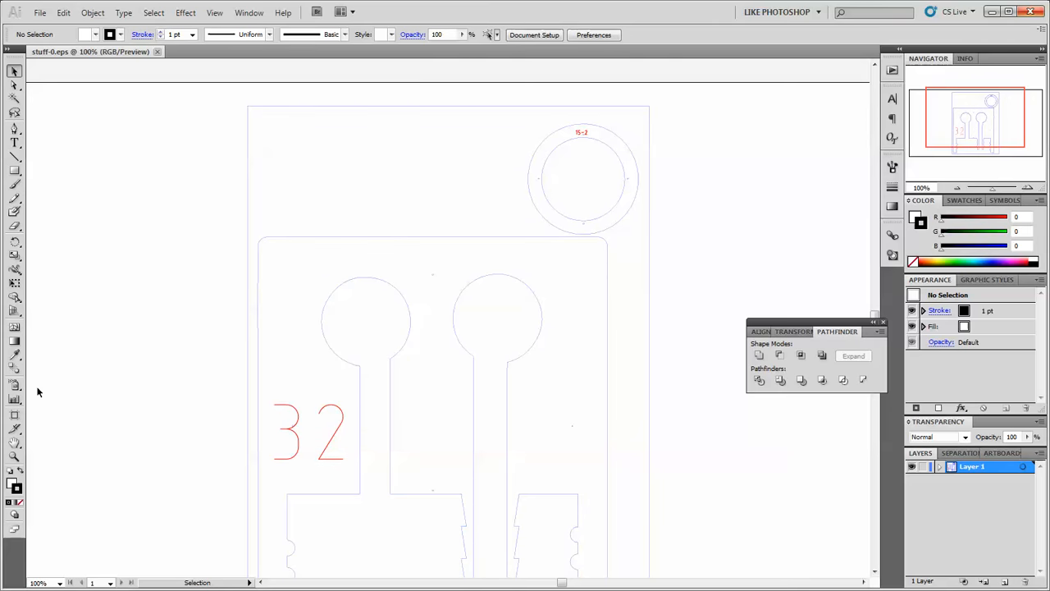
{"action": "double_click", "coordinate": [14, 443]}
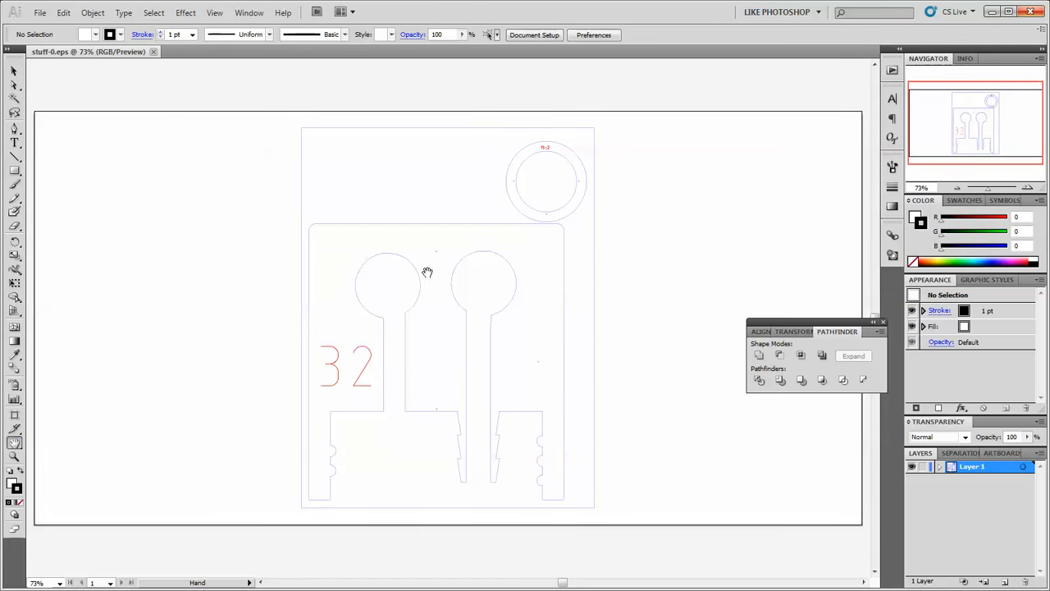
{"action": "left_click", "coordinate": [15, 73]}
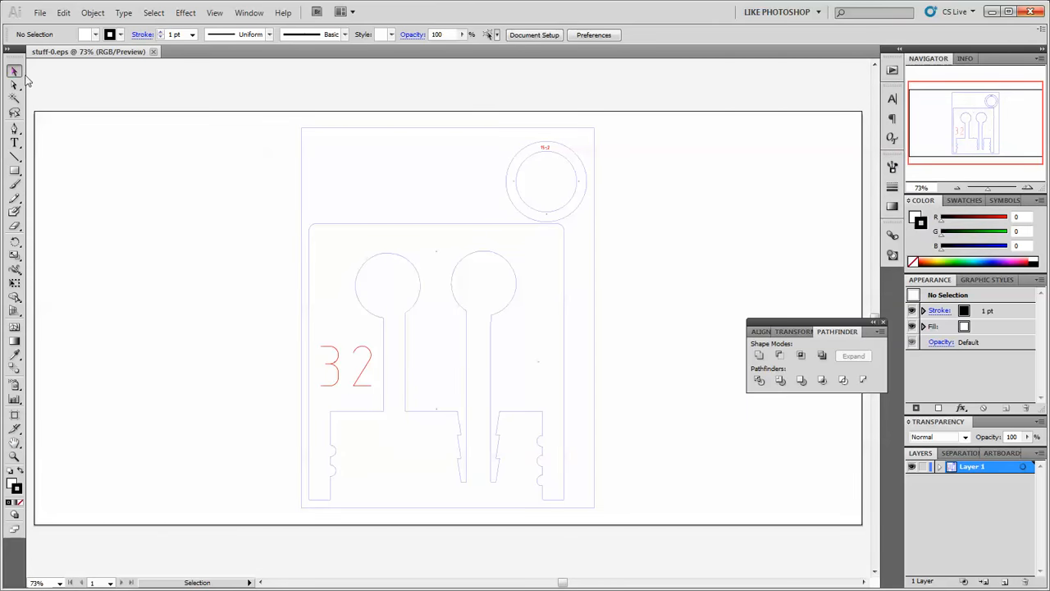
{"action": "left_click", "coordinate": [301, 212]}
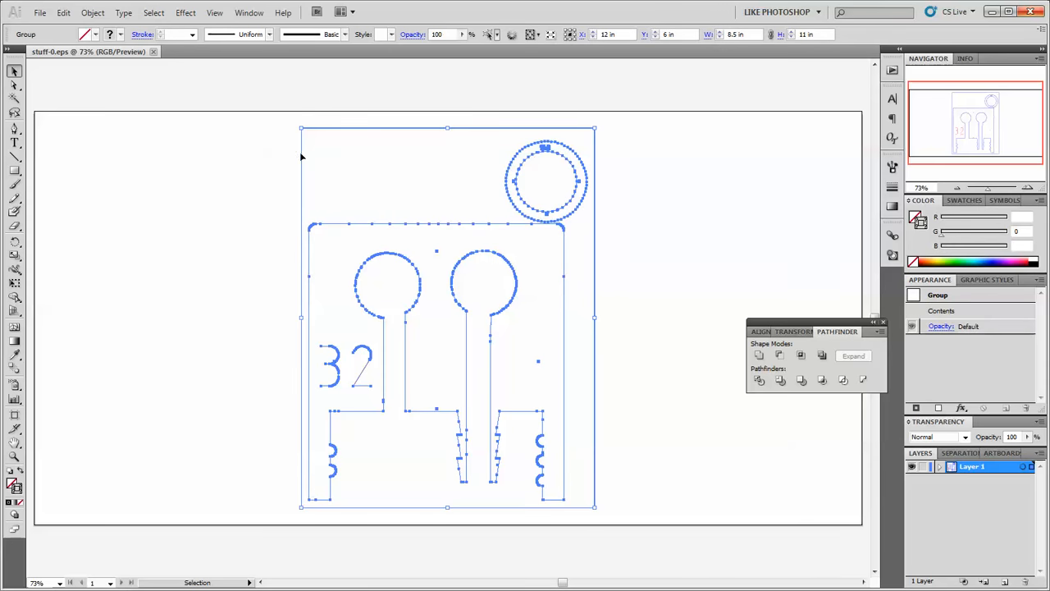
{"action": "left_click", "coordinate": [178, 34]}
{"action": "type", "text": ".001"}
{"action": "key", "text": "Return"}
- Ungroup the whole drawing into separate paths and clear the selection
{"action": "left_click", "coordinate": [318, 218]}
{"action": "left_click", "coordinate": [302, 222]}
{"action": "left_click", "coordinate": [302, 222]}
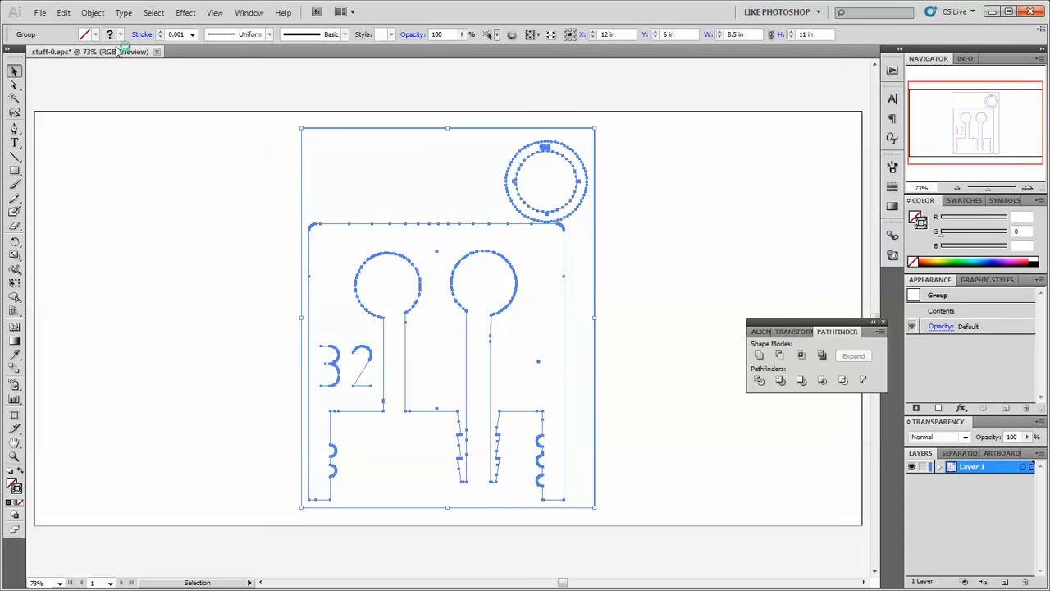
{"action": "left_click", "coordinate": [94, 13]}
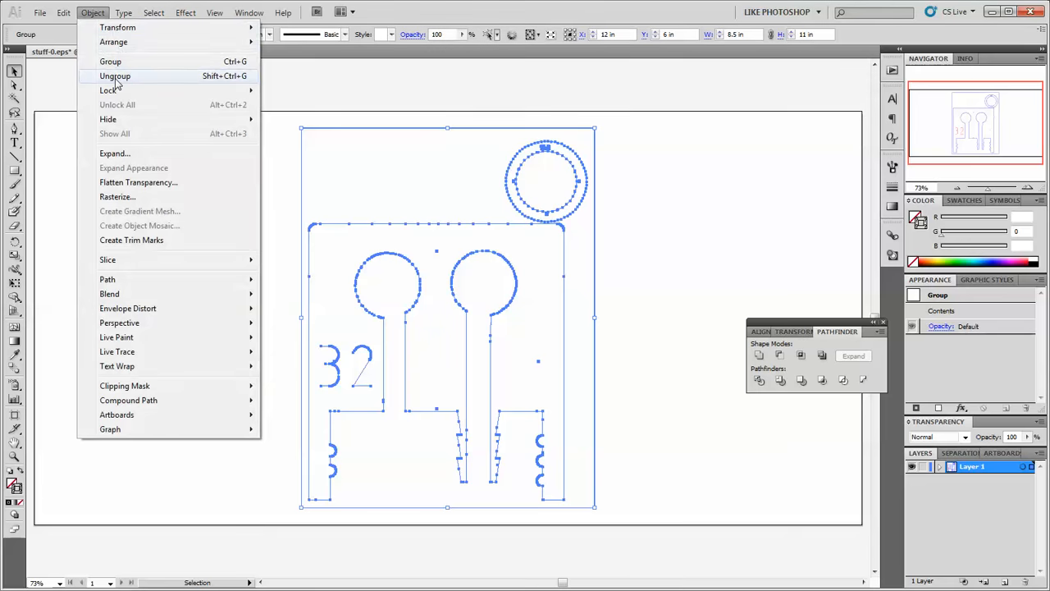
{"action": "left_click", "coordinate": [115, 75]}
{"action": "left_click", "coordinate": [95, 15]}
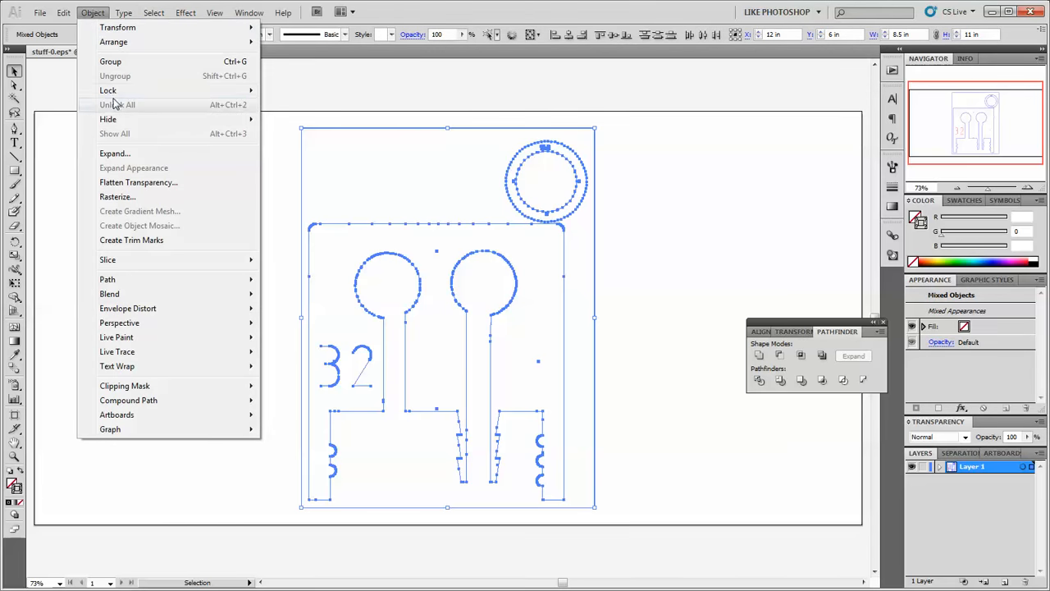
{"action": "left_click", "coordinate": [678, 223]}
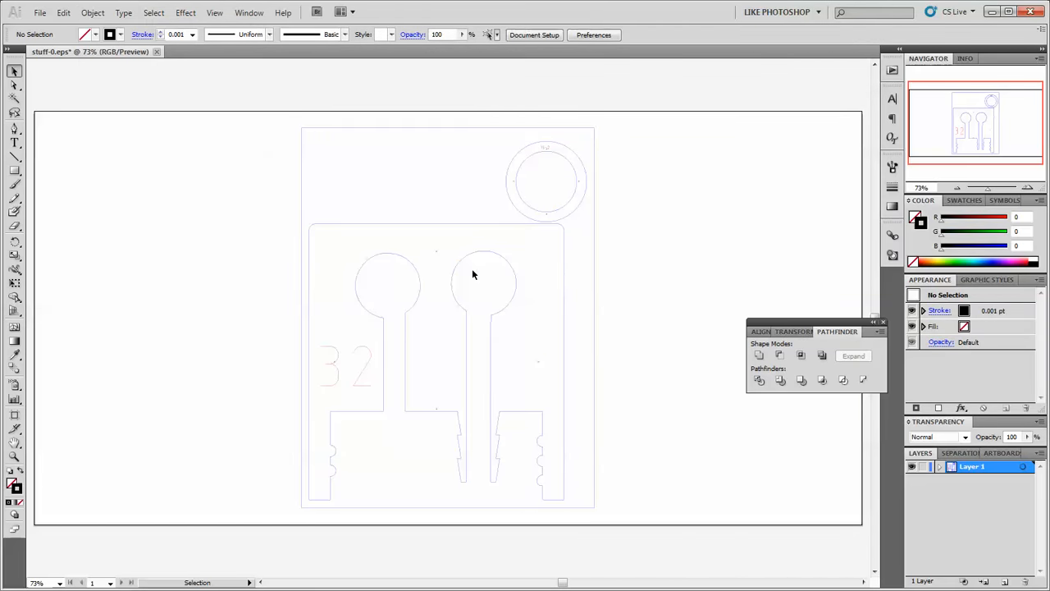
- Change the stroke colour of the part number 32 and the small label on the ring to blue, RGB 0, 0, 255
{"action": "left_click", "coordinate": [372, 379]}
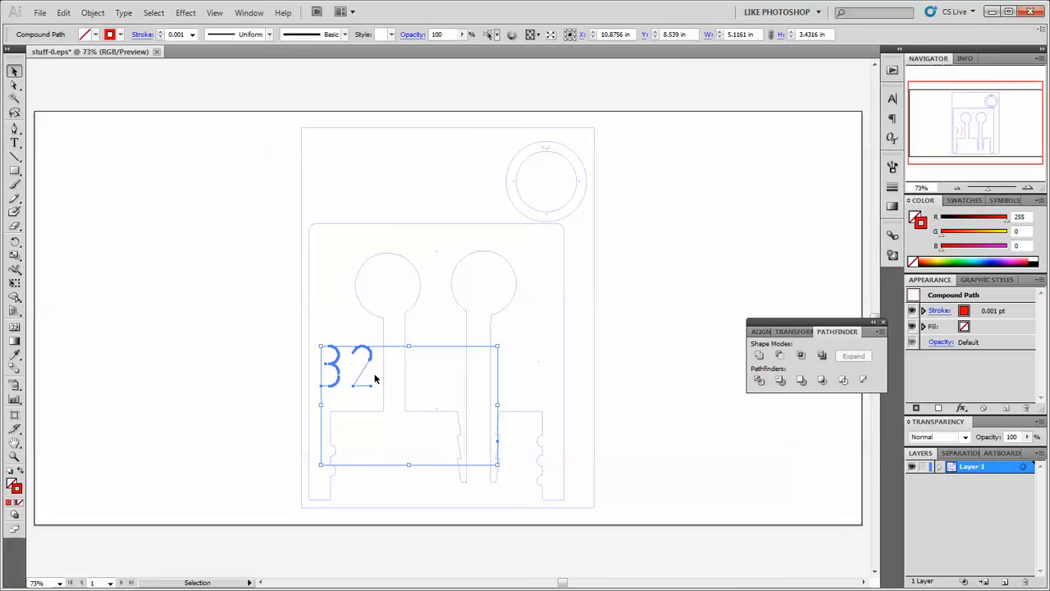
{"action": "scroll", "coordinate": [548, 178], "scroll_direction": "up", "scroll_amount": 1}
{"action": "scroll", "coordinate": [551, 211], "scroll_direction": "down", "scroll_amount": 2}
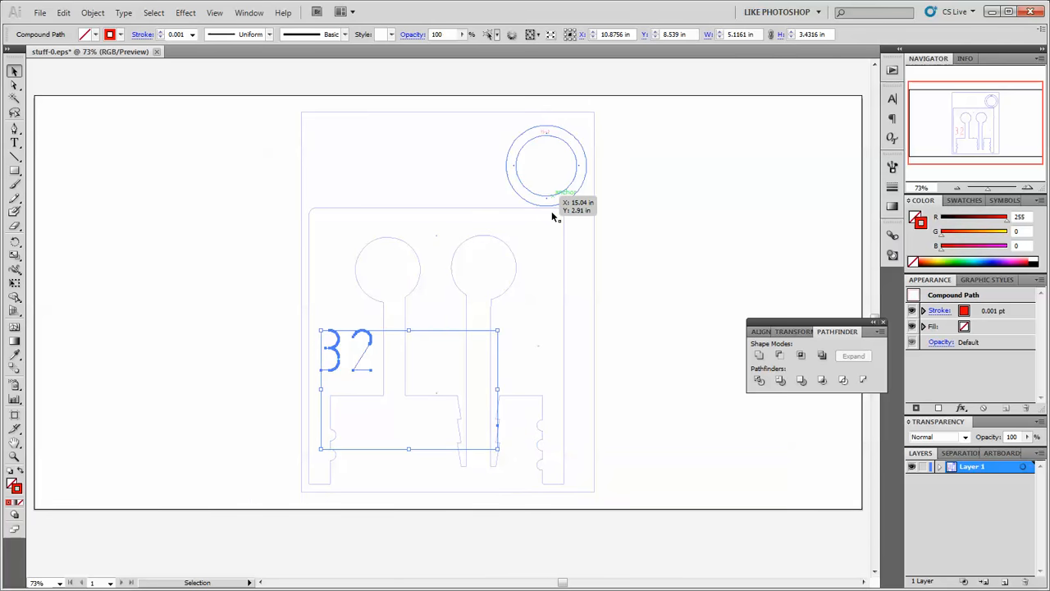
{"action": "left_click", "coordinate": [547, 131], "text": "shift"}
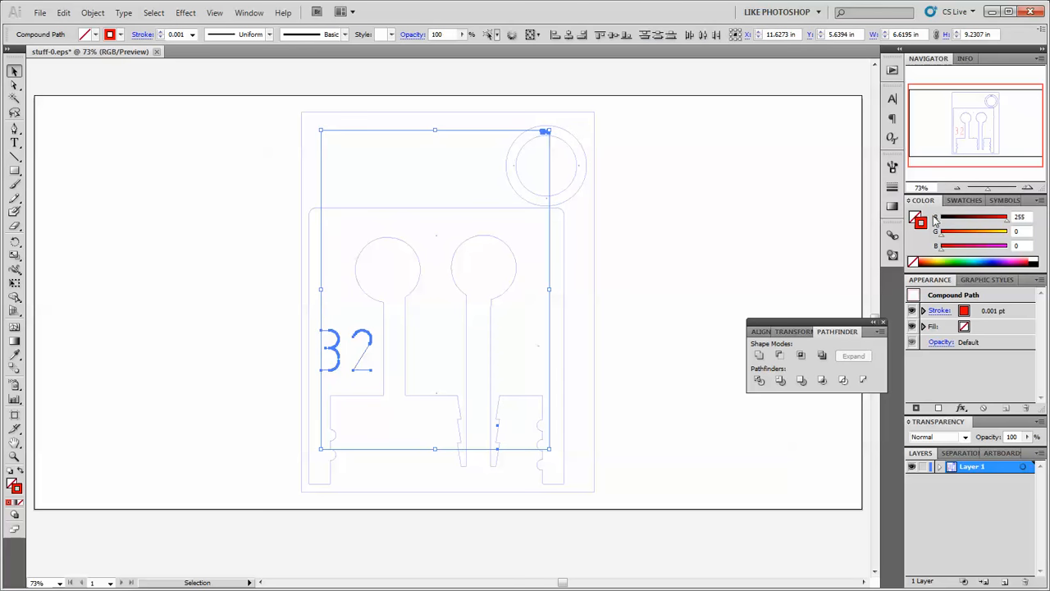
{"action": "mouse_move", "coordinate": [941, 250]}
{"action": "left_mouse_down"}
{"action": "mouse_move", "coordinate": [1009, 251]}
{"action": "mouse_move", "coordinate": [940, 224]}
{"action": "left_mouse_up"}
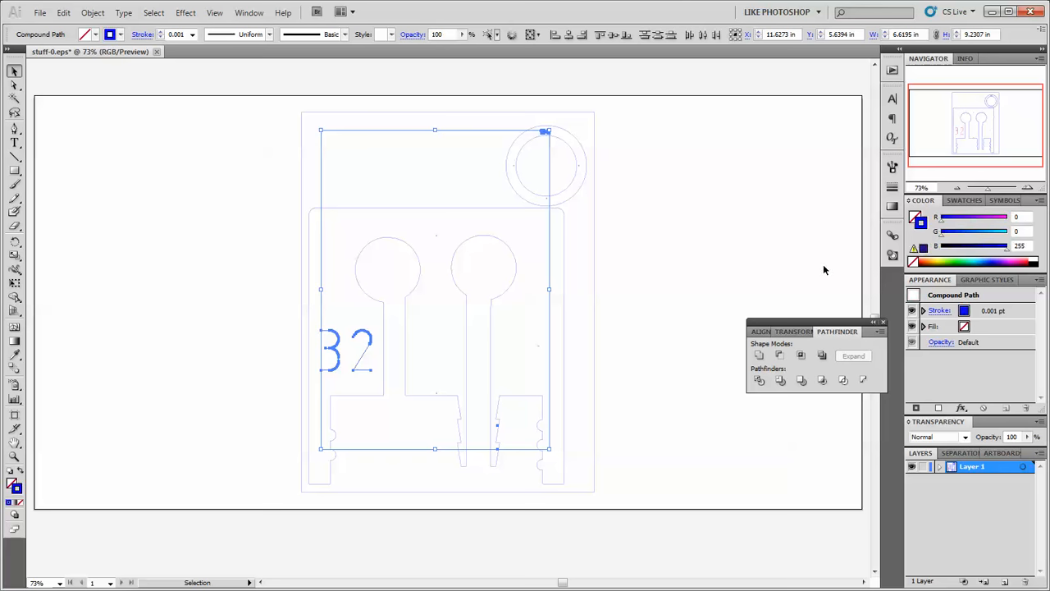
{"action": "left_click", "coordinate": [700, 273]}
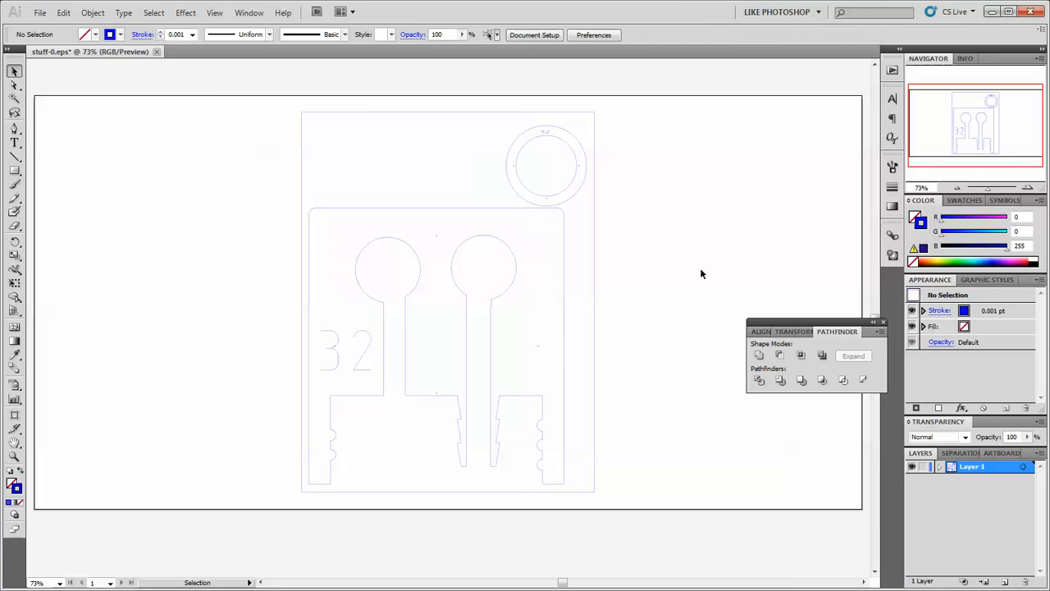
- Change the stroke colour of the large part outline and the ring outlines to red, RGB 250, 0, 0
{"action": "left_click", "coordinate": [565, 315]}
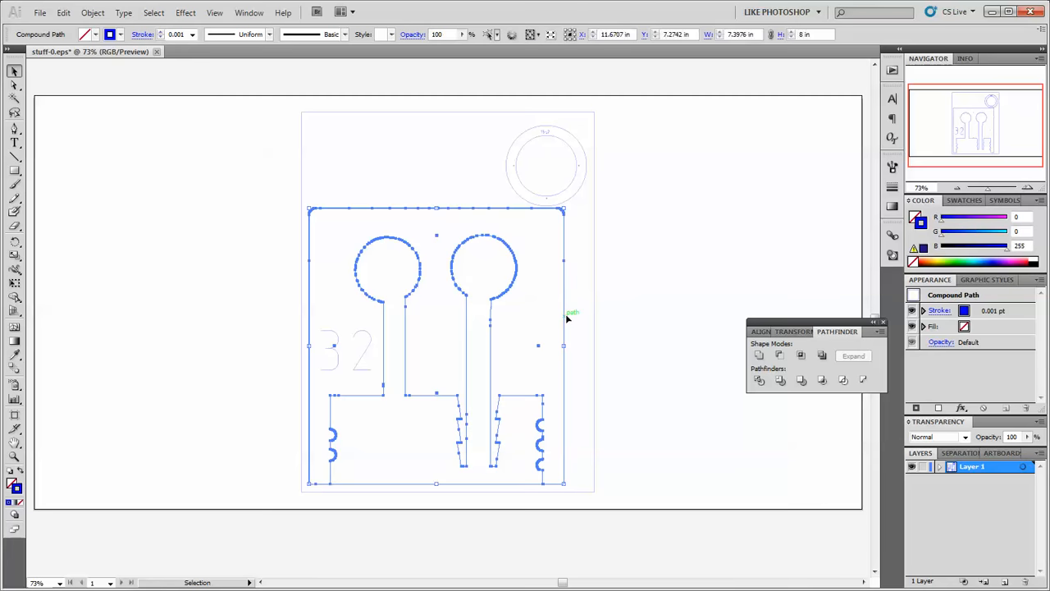
{"action": "left_click", "coordinate": [578, 200], "text": "shift"}
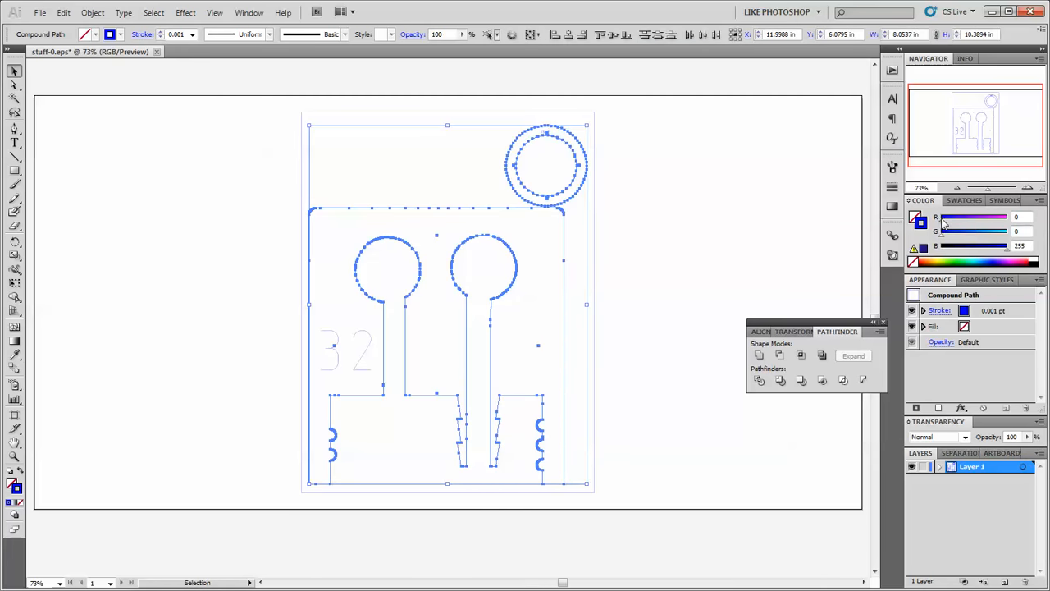
{"action": "mouse_move", "coordinate": [941, 221]}
{"action": "left_mouse_down"}
{"action": "mouse_move", "coordinate": [1005, 220]}
{"action": "mouse_move", "coordinate": [934, 253]}
{"action": "left_mouse_up"}
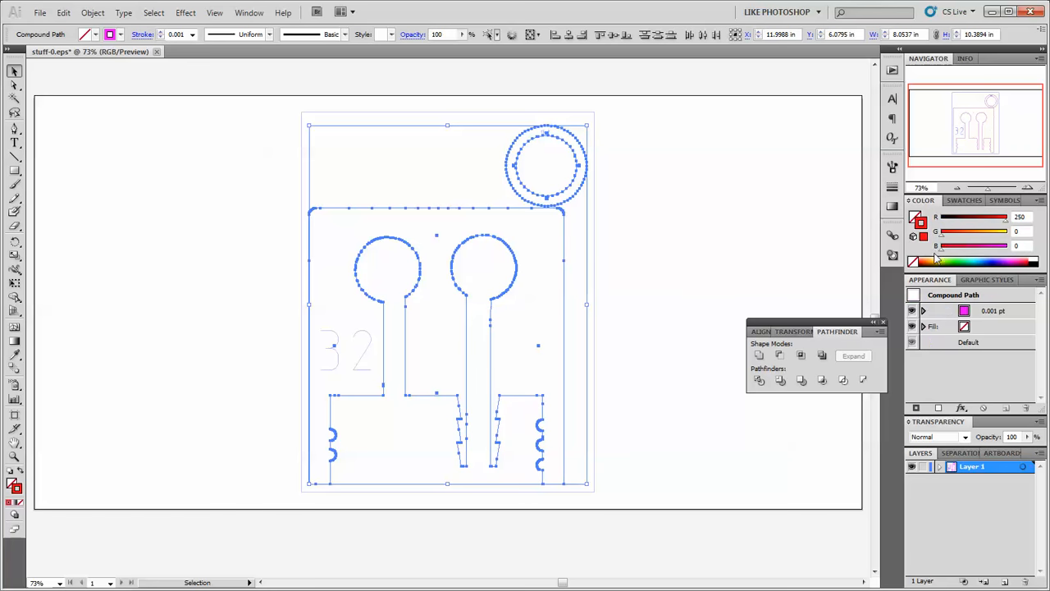
{"action": "left_click", "coordinate": [664, 288]}
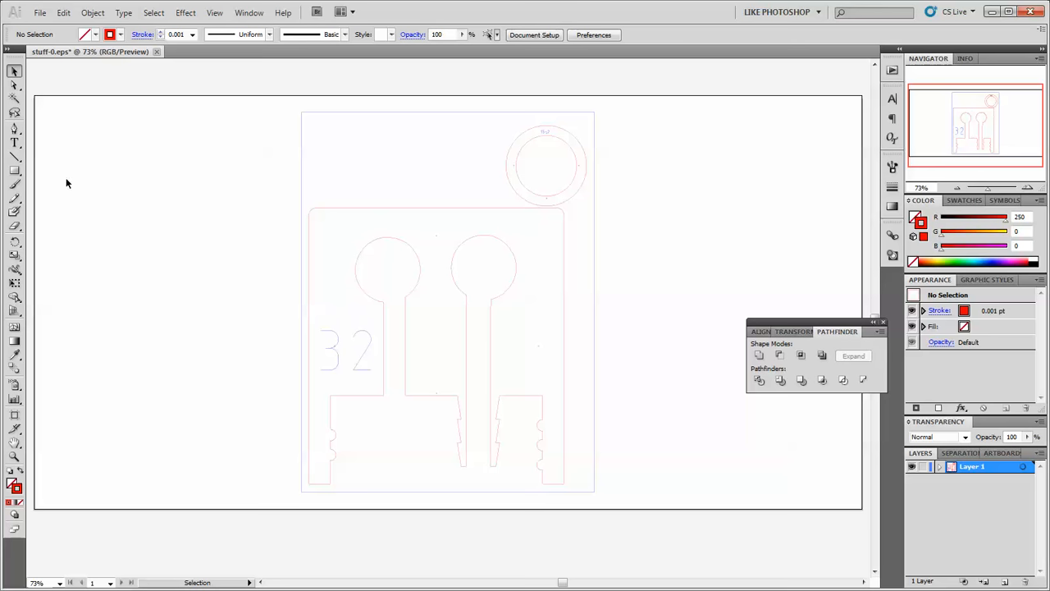
- Check the artboard's width and height through the document setup, leaving its size as it is
{"action": "left_click", "coordinate": [39, 14]}
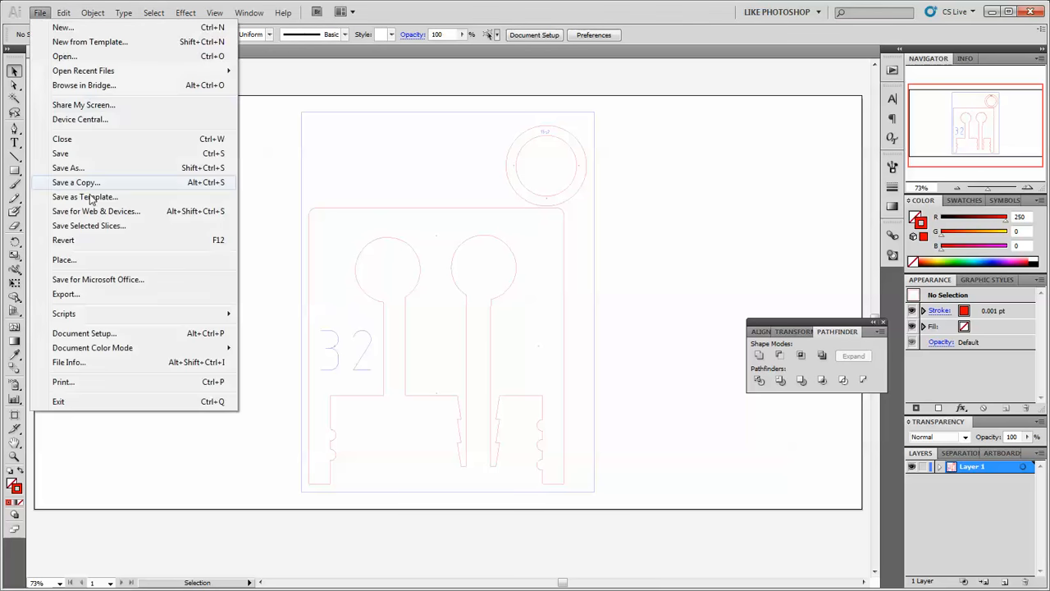
{"action": "left_click", "coordinate": [87, 333]}
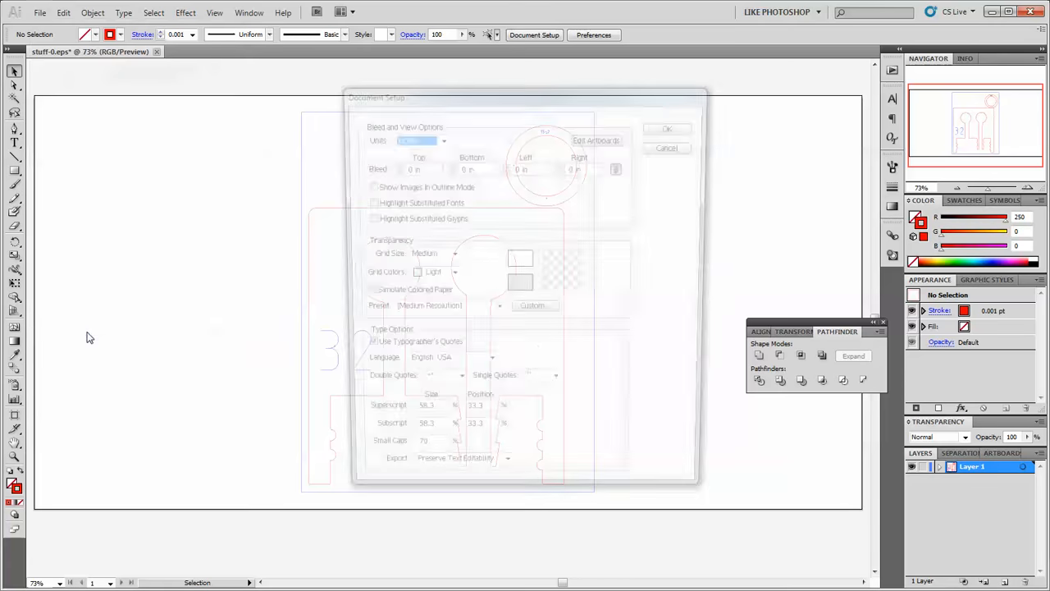
{"action": "left_click", "coordinate": [595, 138]}
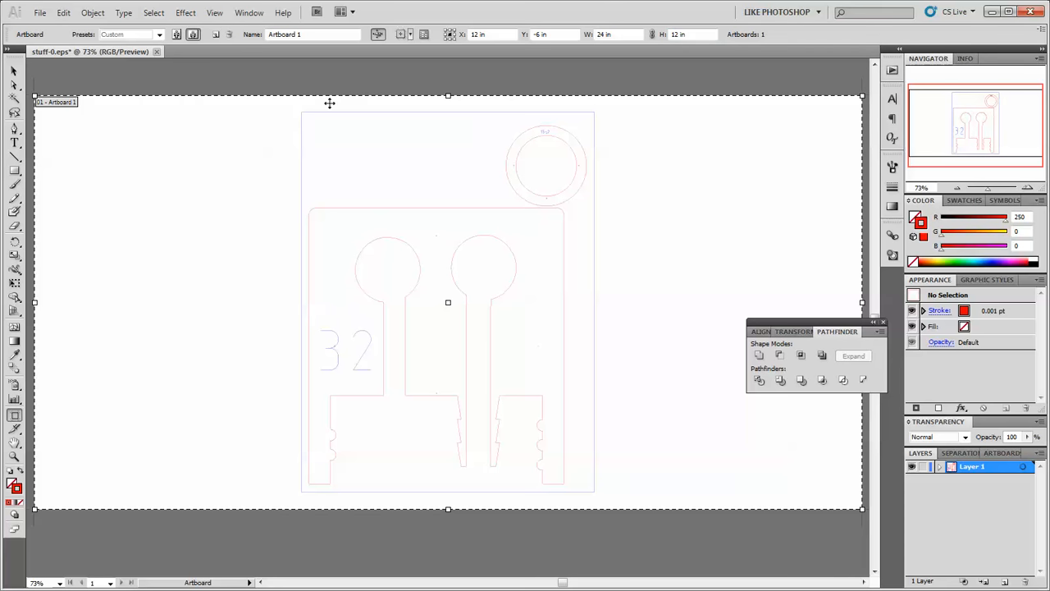
{"action": "left_click", "coordinate": [14, 71]}
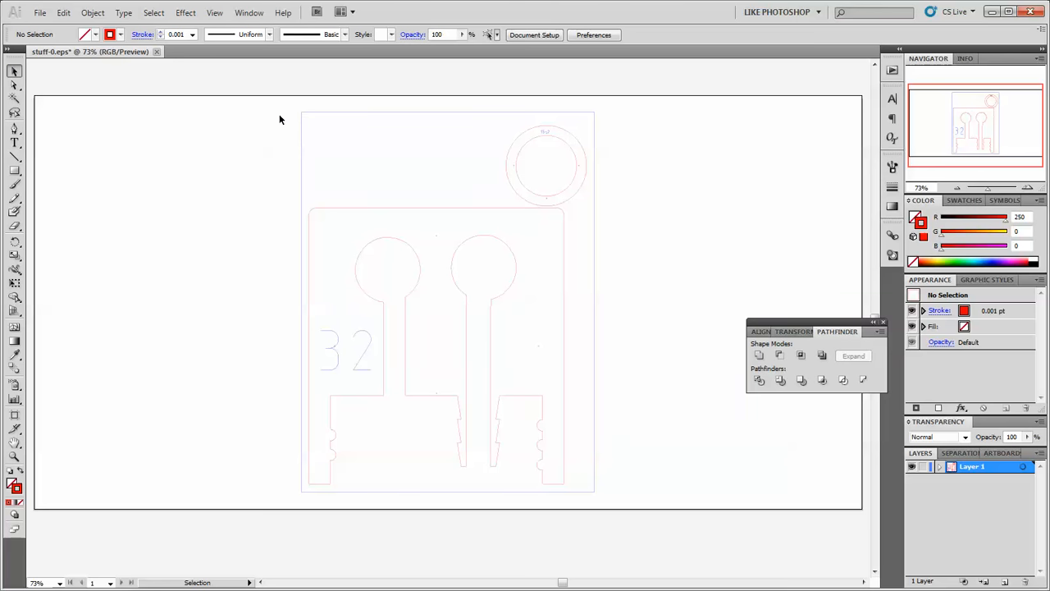
- Select all artwork and rotate it about 90° counterclockwise so its long side lies horizontally
{"action": "key", "text": "a"}
{"action": "key", "text": "ctrl+a"}
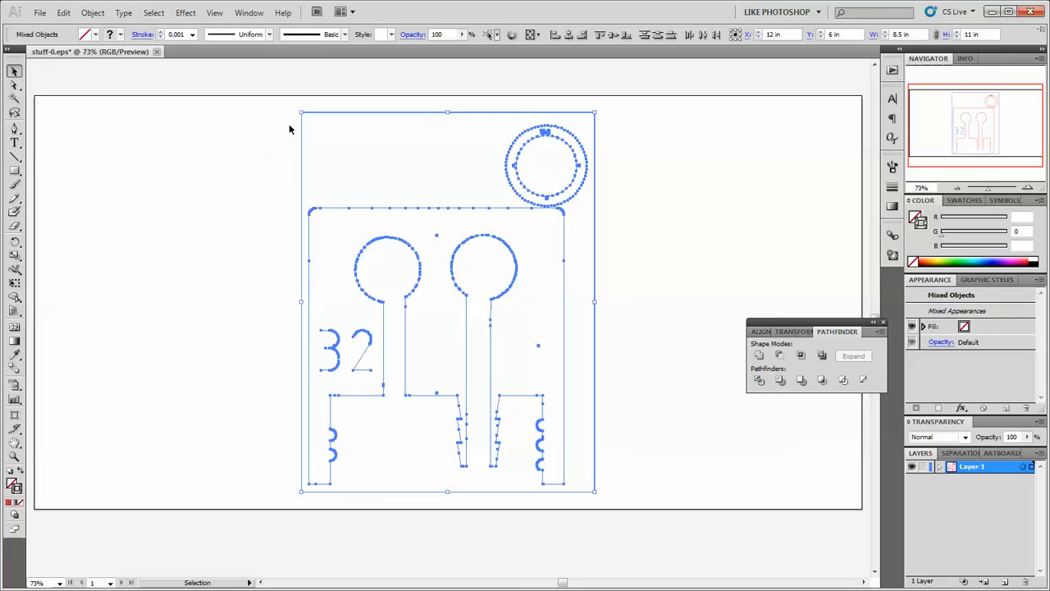
{"action": "left_click_drag", "start_coordinate": [295, 111], "coordinate": [306, 418]}
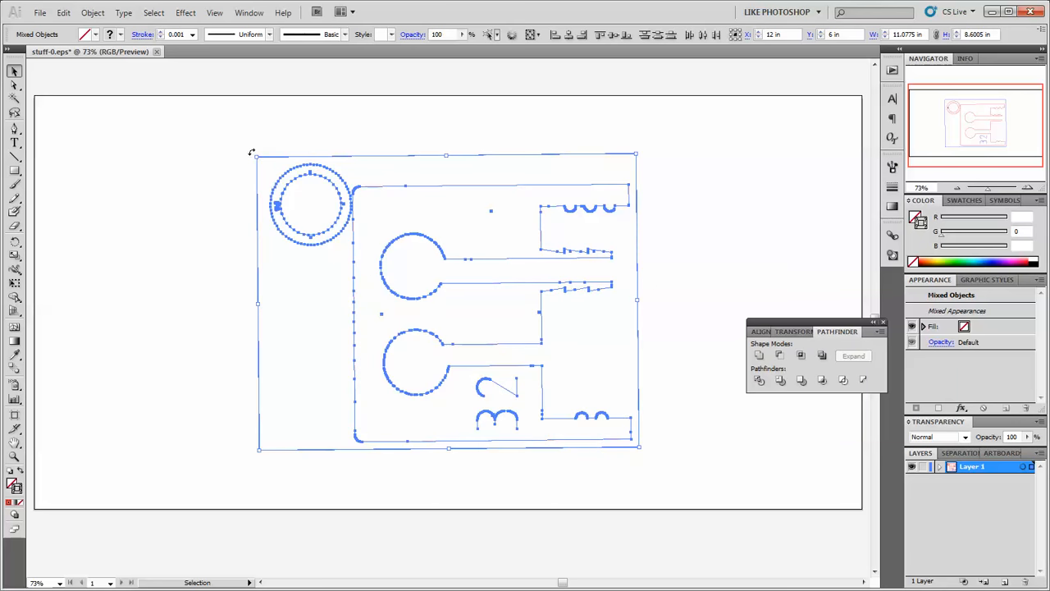
{"action": "left_click_drag", "start_coordinate": [250, 155], "coordinate": [253, 152]}
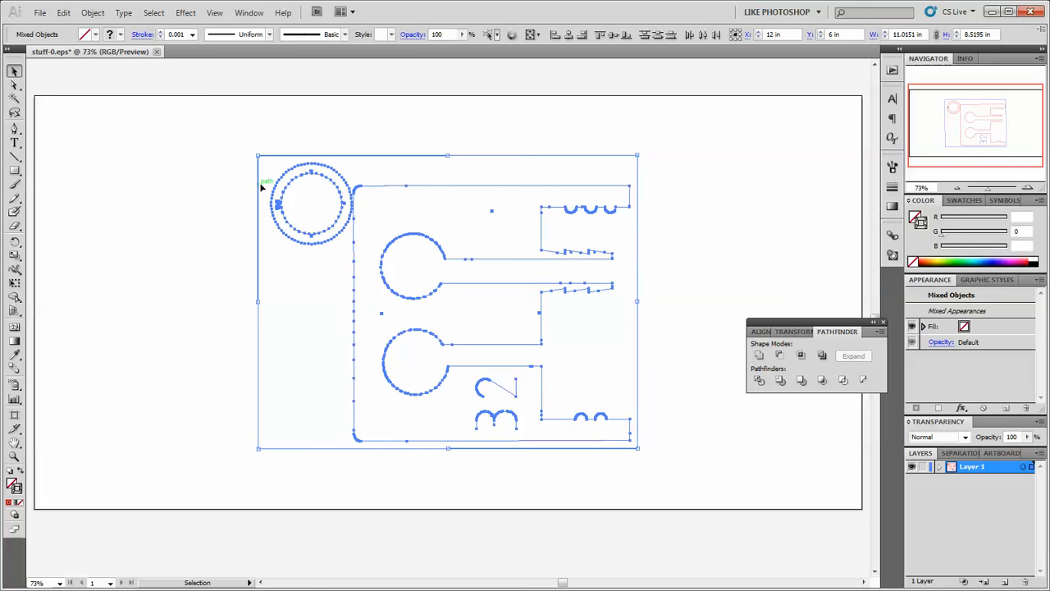
- Move all the artwork together into the upper-left corner of the artboard
{"action": "left_click", "coordinate": [197, 180]}
{"action": "key", "text": "ctrl+a"}
{"action": "left_click_drag", "start_coordinate": [257, 194], "coordinate": [39, 143]}
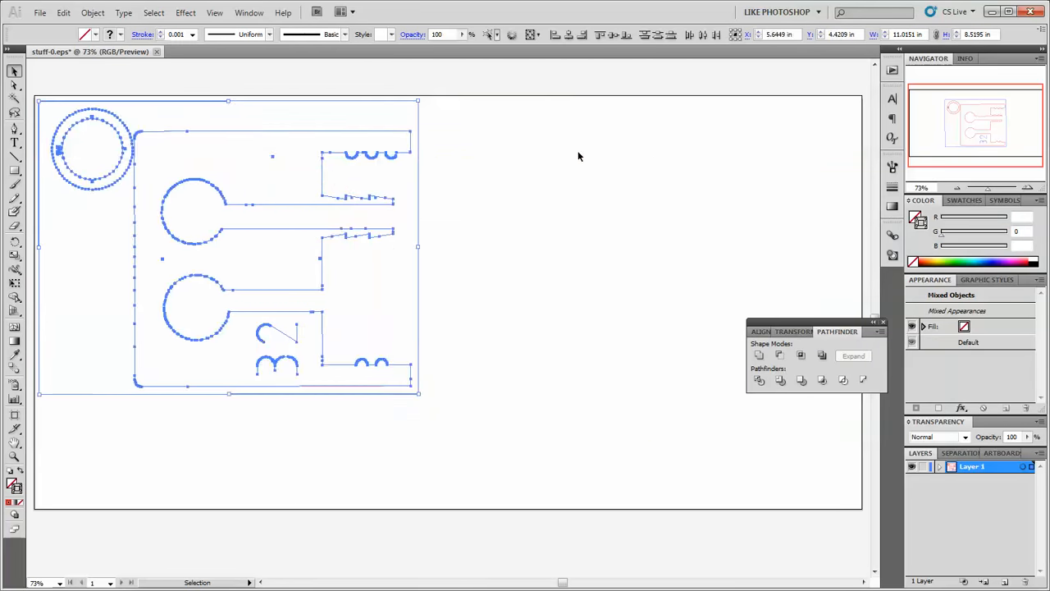
- Delete the rectangular sheet border surrounding the part and the ring
{"action": "left_click", "coordinate": [451, 143]}
{"action": "left_click", "coordinate": [420, 136]}
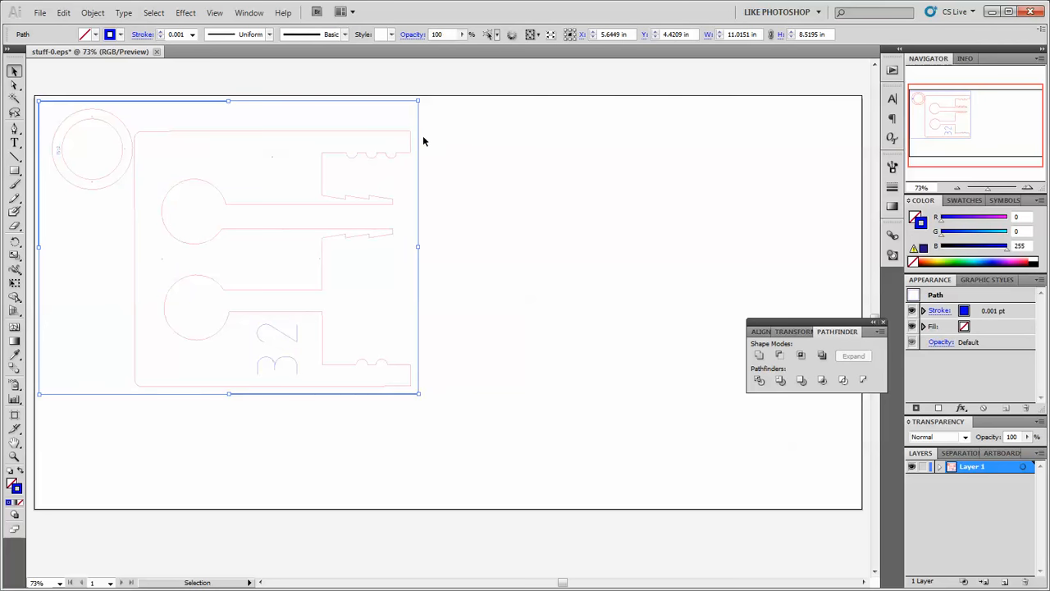
{"action": "left_click", "coordinate": [475, 181]}
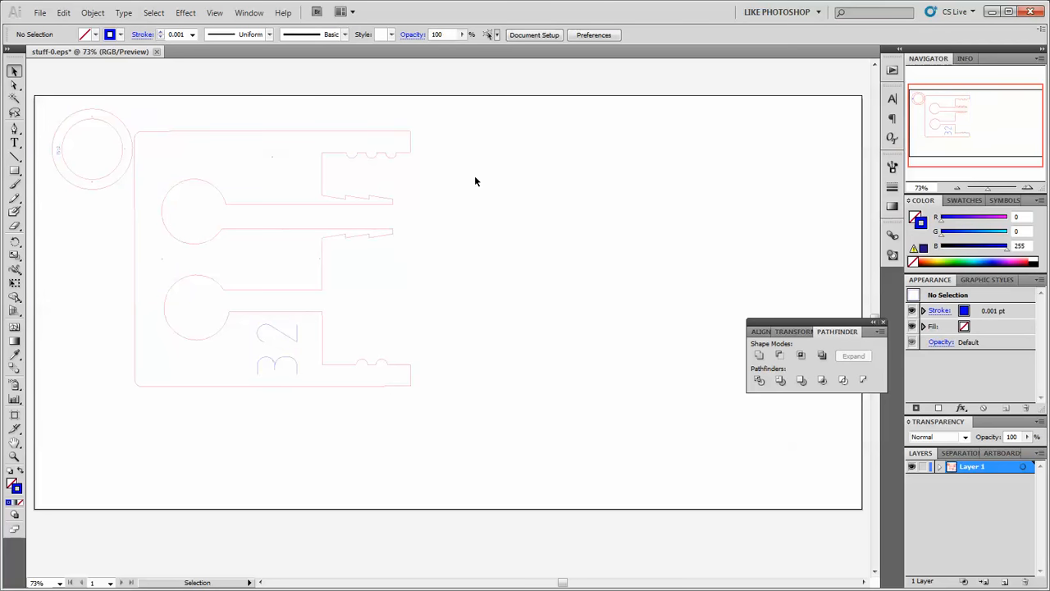